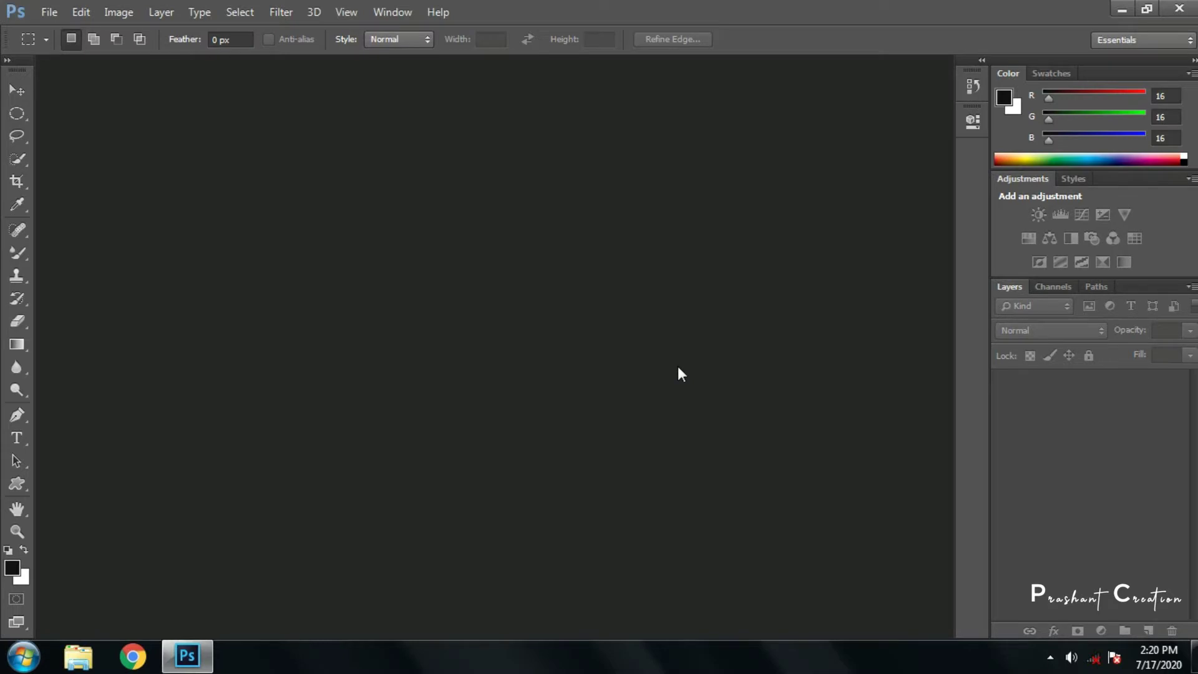
Open done.jpg from the Desktop so it loads in Camera Raw.
key("ctrl+o")
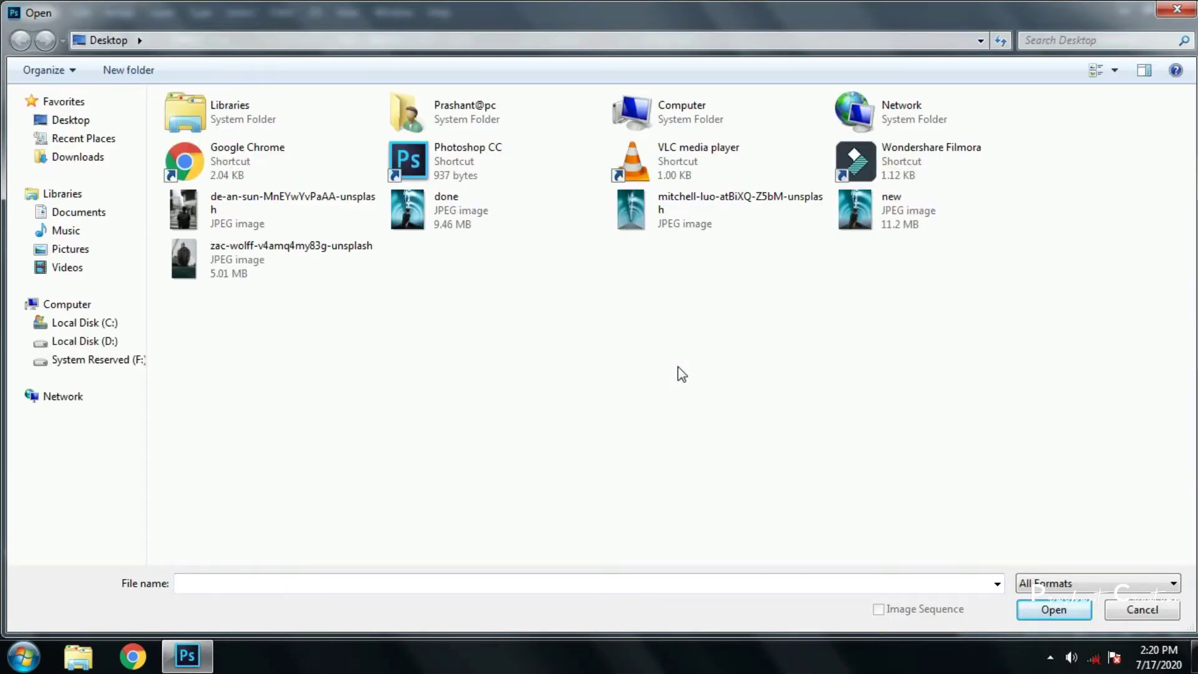
left_click(484, 207)
left_click(1051, 611)
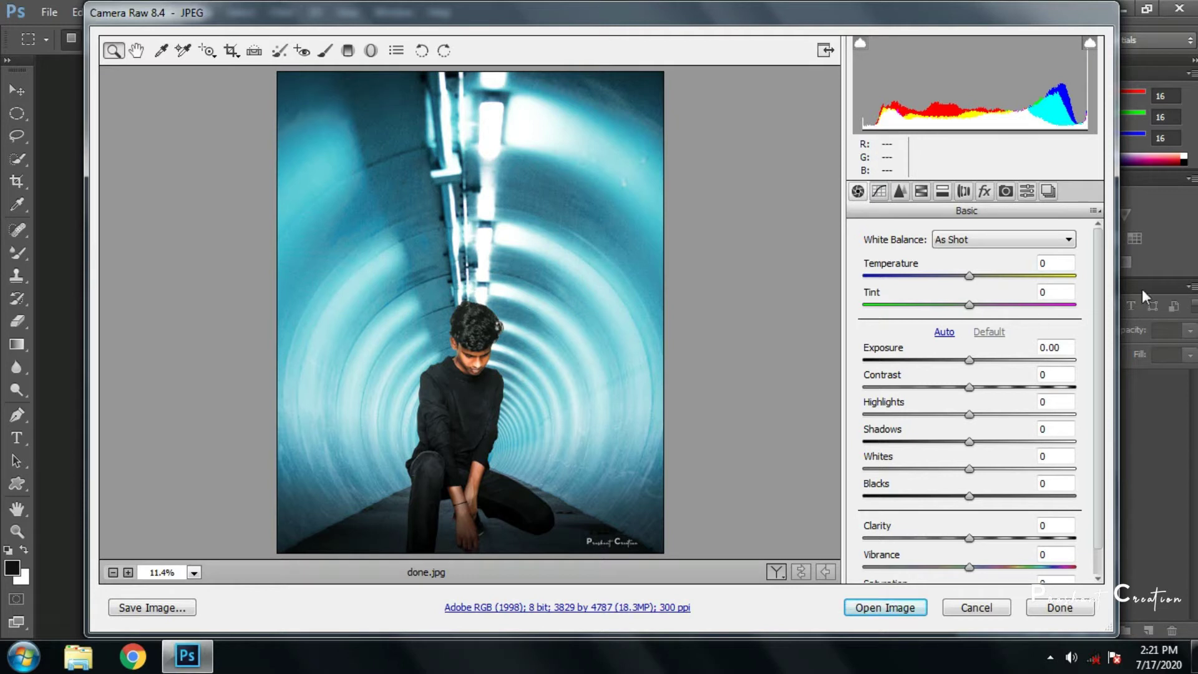
left_click(943, 192)
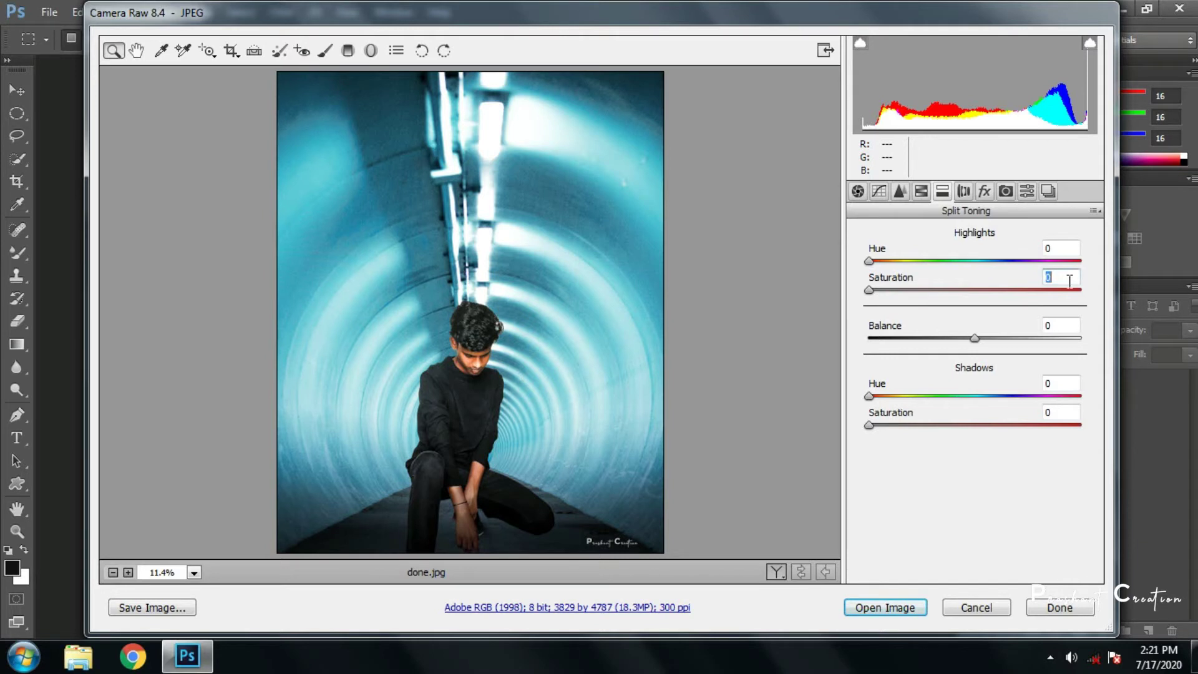
Set Highlights Saturation to 13 and try out Highlights Hue values.
type("7")
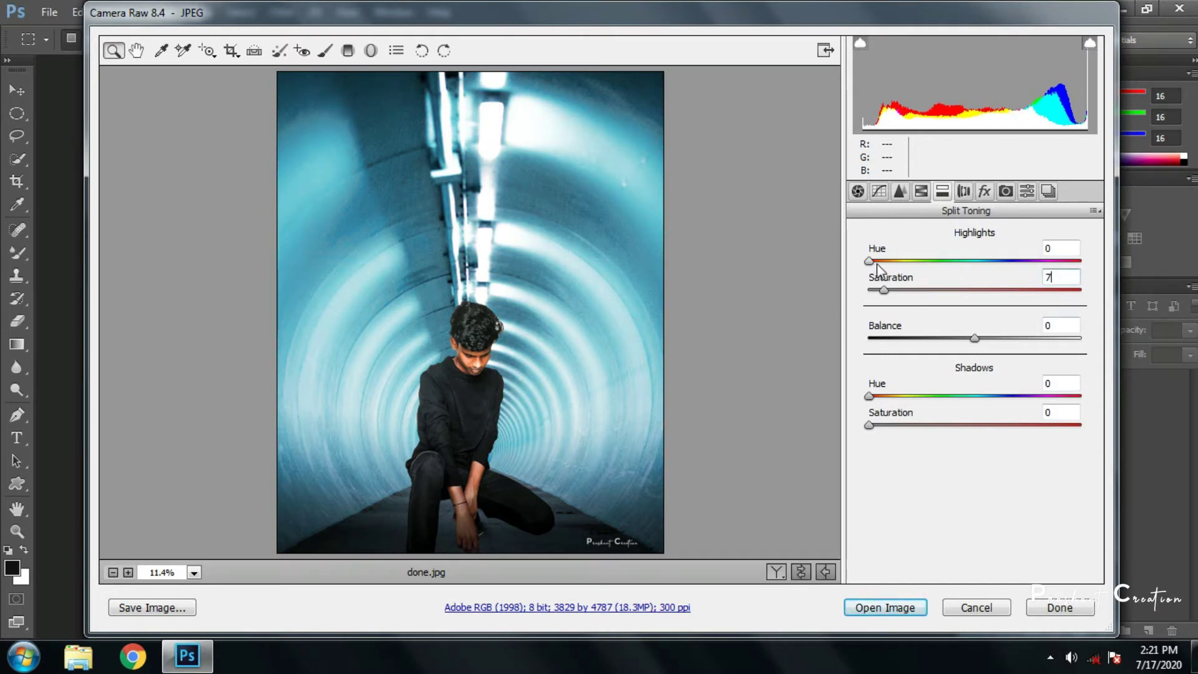
mouse_move(869, 261)
left_mouse_down()
mouse_move(1027, 260)
mouse_move(934, 261)
left_mouse_up()
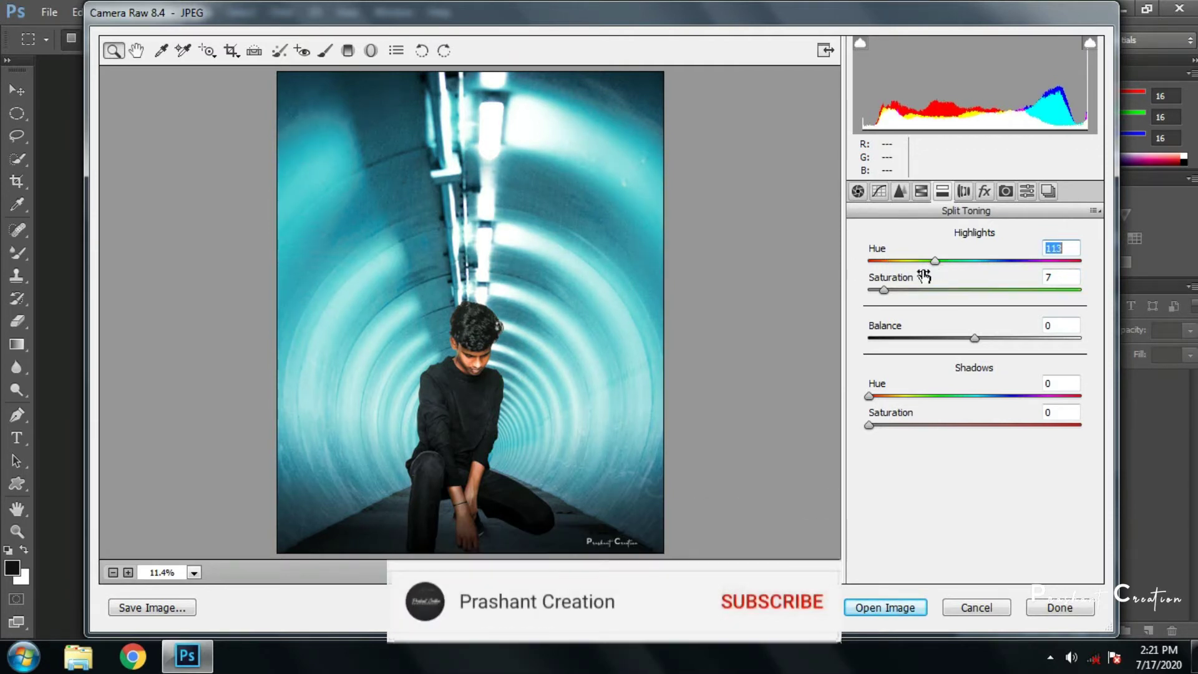
left_click_drag(883, 290, 895, 294)
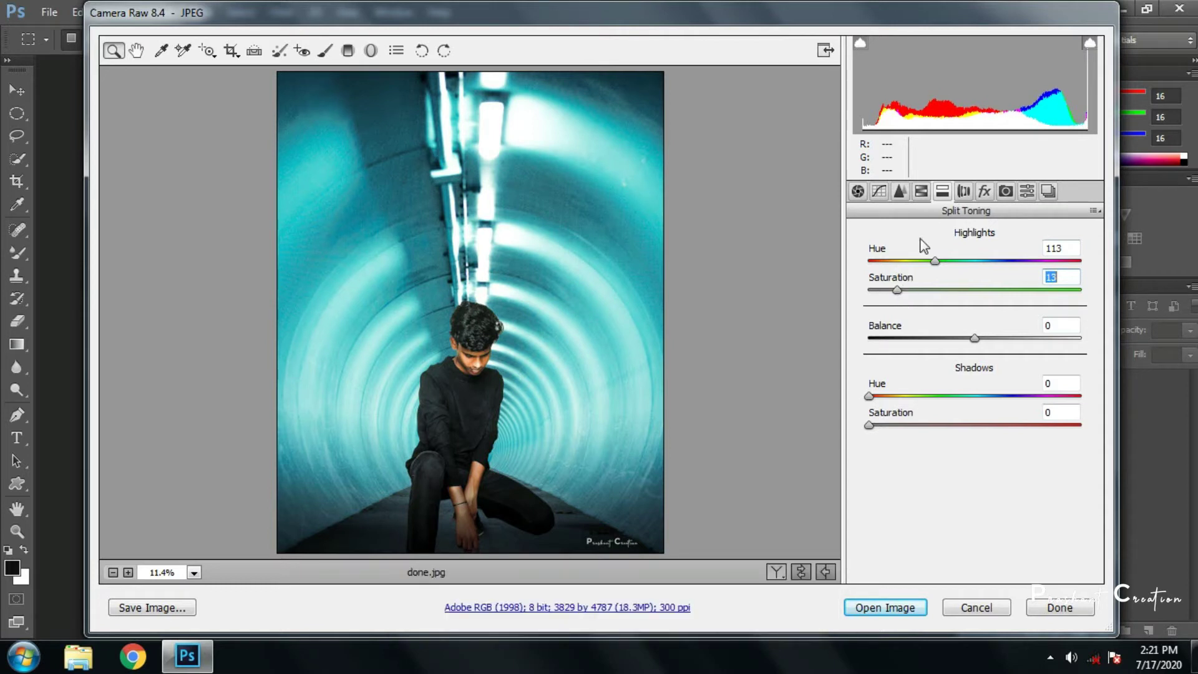
left_click_drag(934, 261, 868, 260)
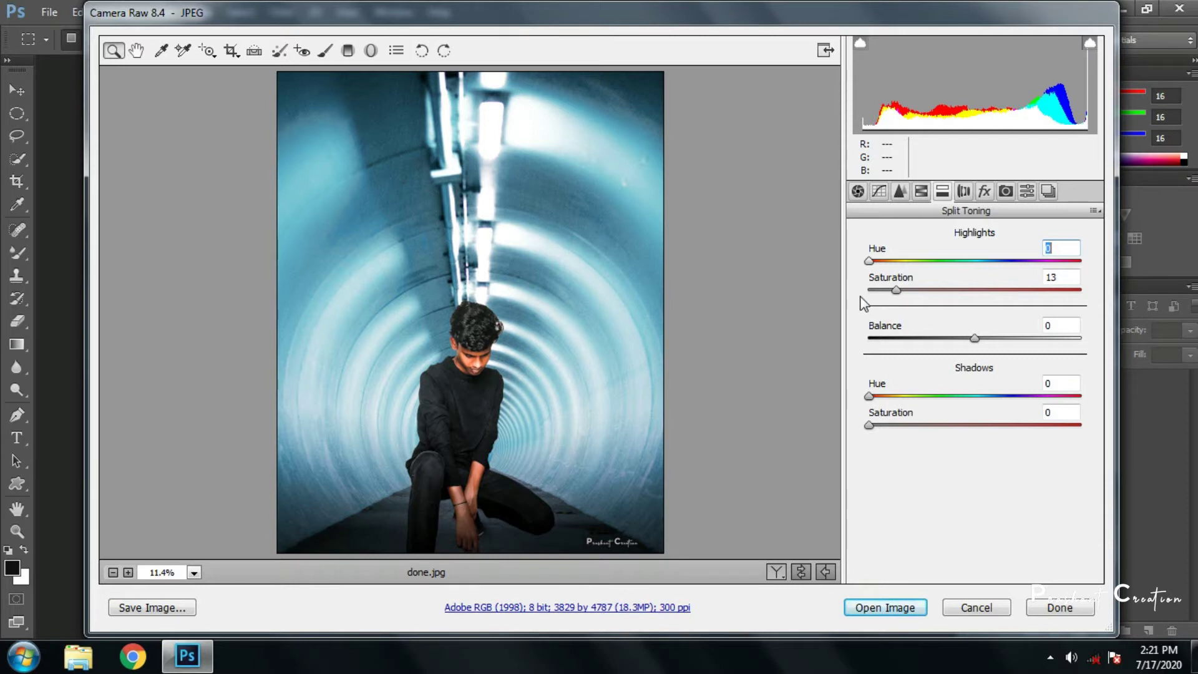
Settle Highlights Hue on a yellow-green 68 and give the shadows saturation 15.
key("shift+Up")
key("shift+Up")
key("shift+Up")
key("Up")
key("Up")
key("Up")
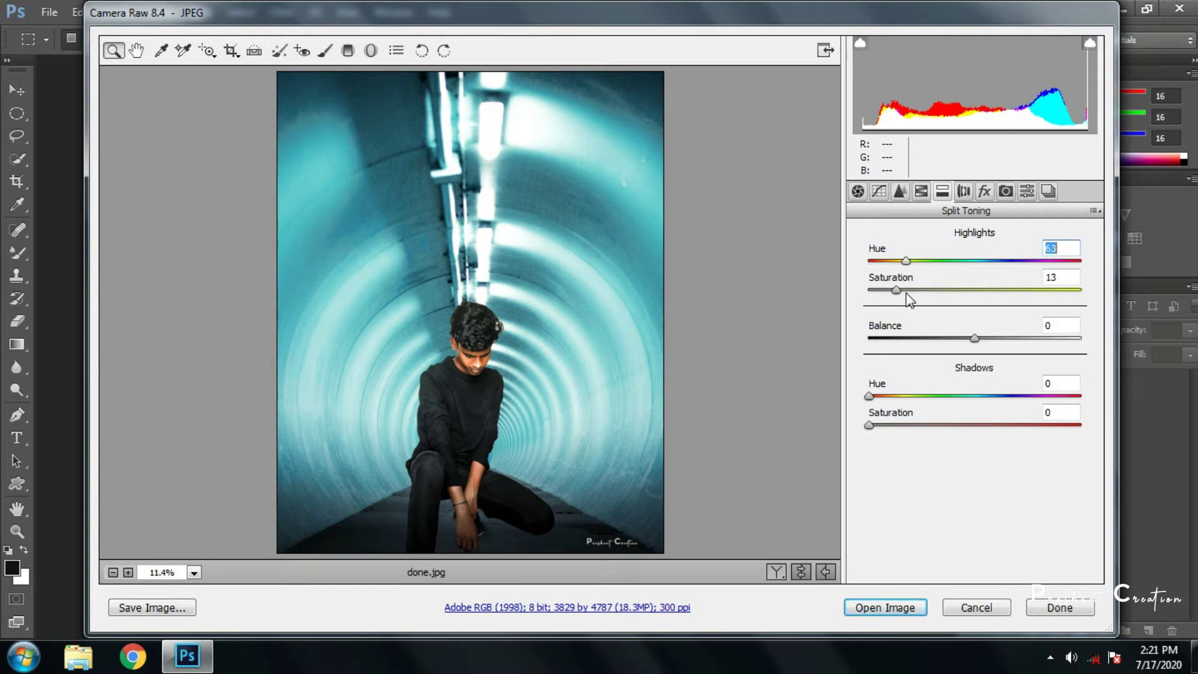
key("shift+Up")
key("shift+Up")
key("shift+Up")
key("shift+Up")
key("shift+Up")
key("shift+Up")
key("shift+Up")
key("shift+Up")
key("shift+Up")
key("Up")
key("Up")
key("Up")
key("shift+Up")
key("shift+Up")
key("shift+Up")
key("shift+Up")
key("Up")
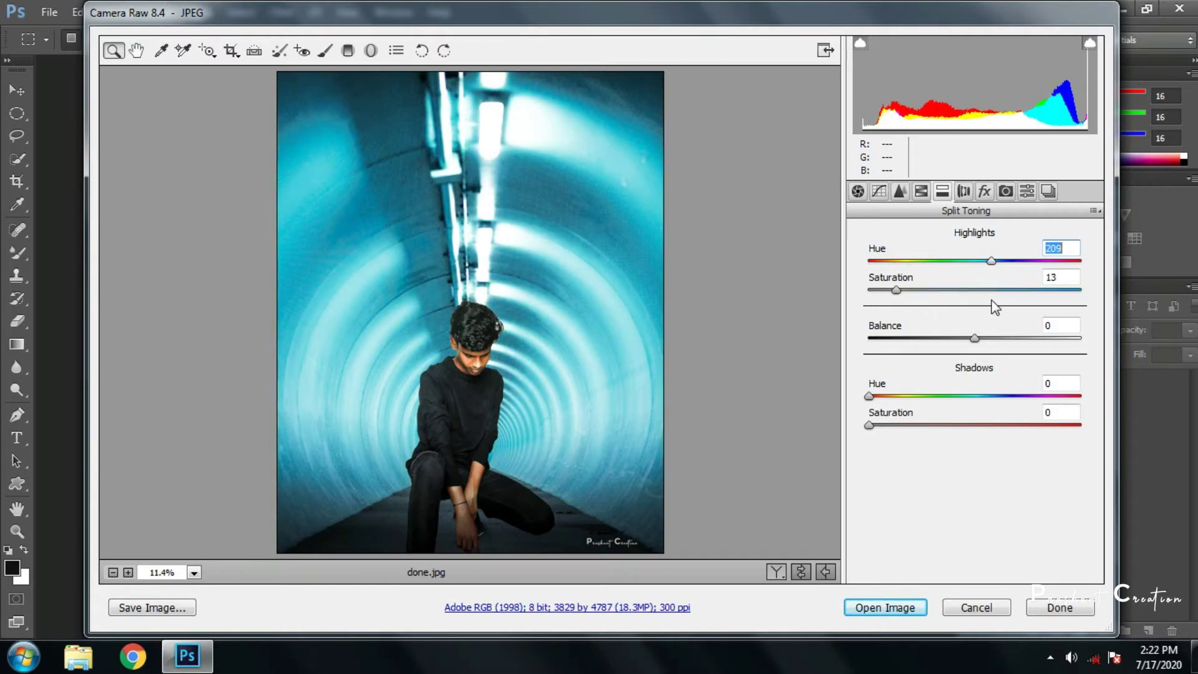
mouse_move(995, 307)
left_mouse_down()
mouse_move(1049, 305)
mouse_move(954, 307)
left_mouse_up()
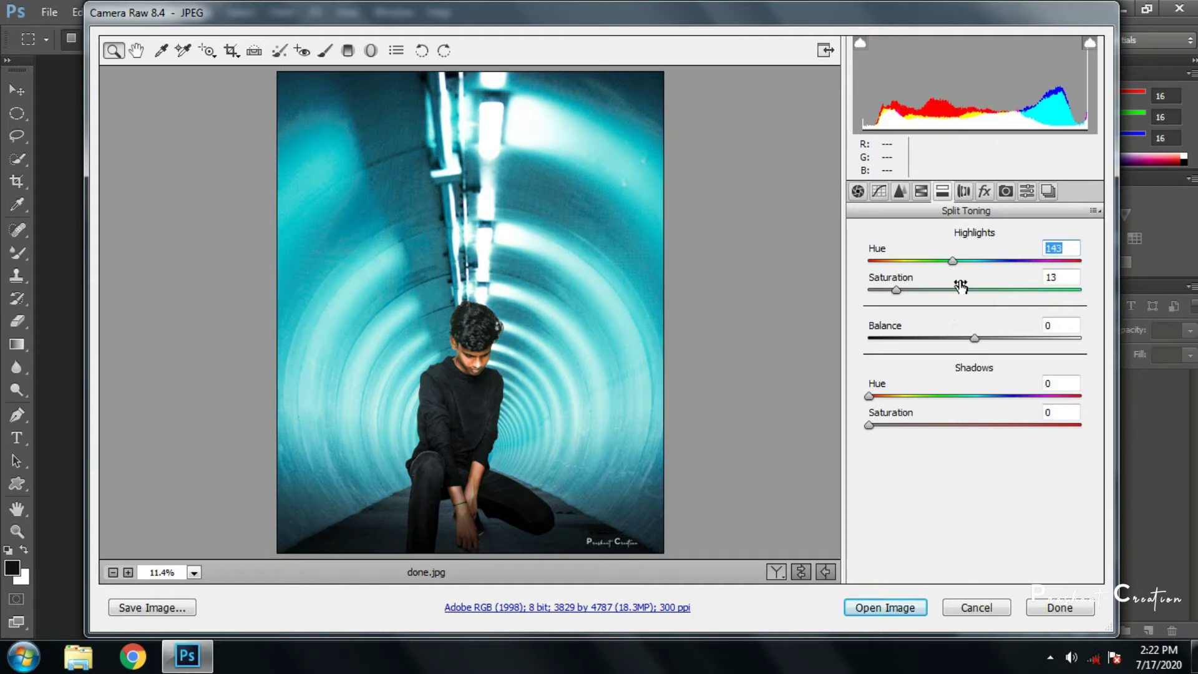
left_click_drag(947, 263, 905, 273)
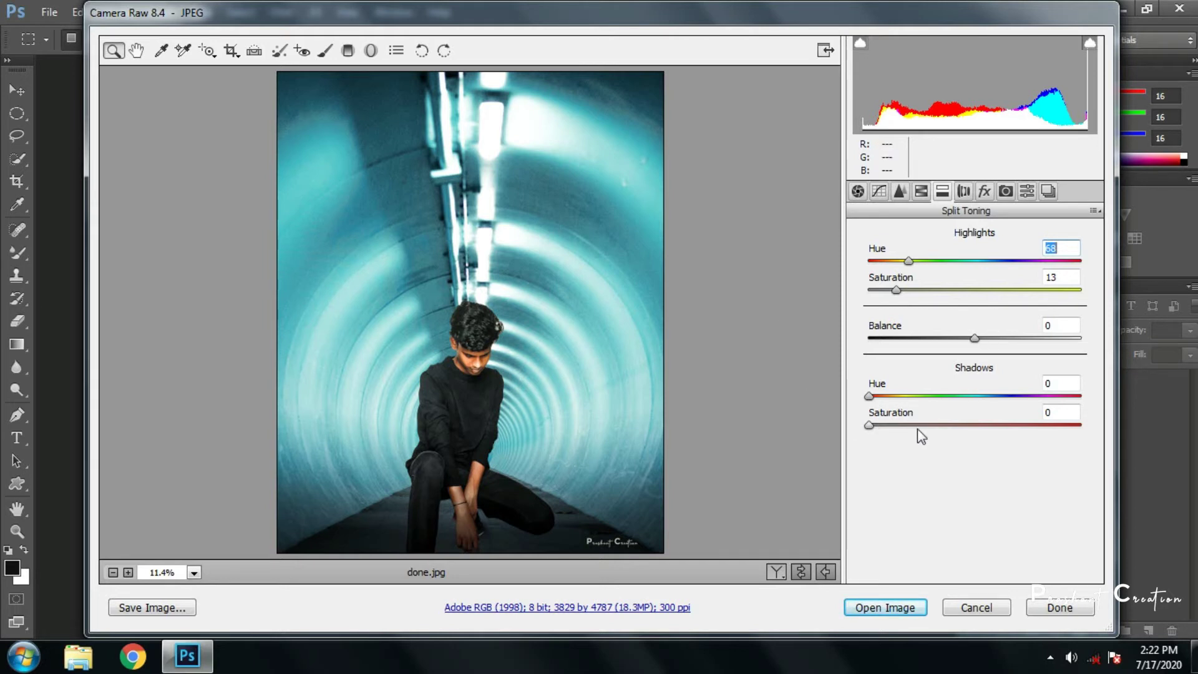
left_click(896, 426)
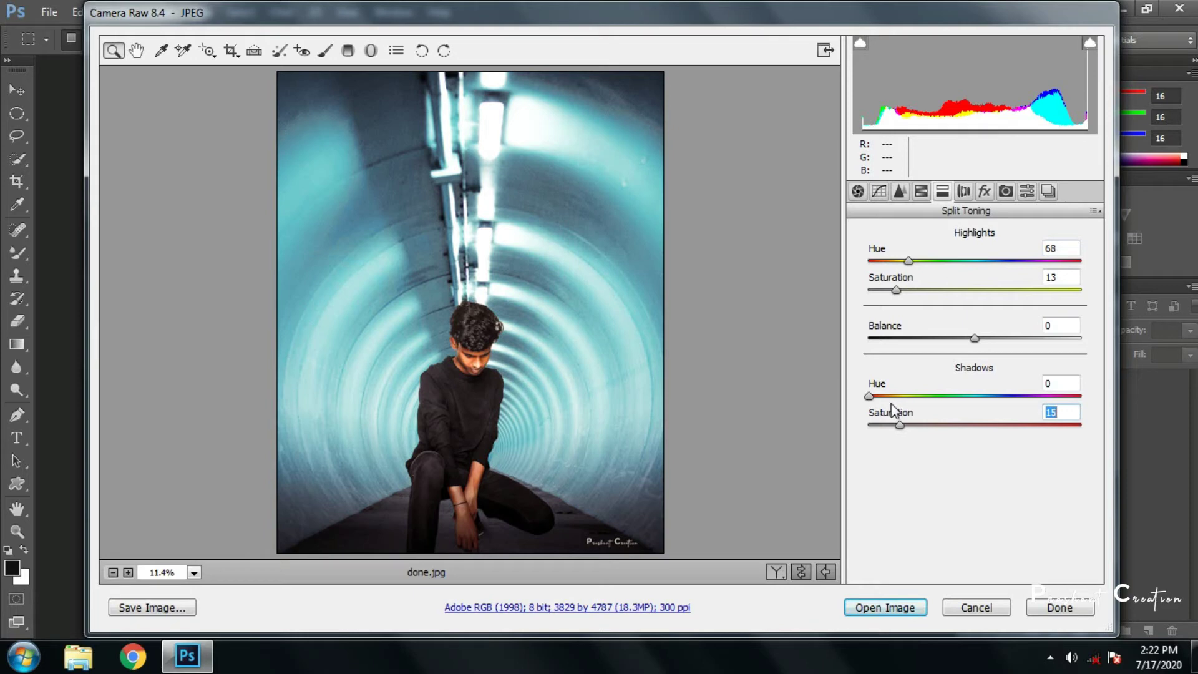
Set Shadows Hue to cyan 189 and the split-tone Balance to -64.
mouse_move(893, 394)
left_mouse_down()
mouse_move(1052, 395)
mouse_move(942, 403)
mouse_move(970, 406)
left_mouse_up()
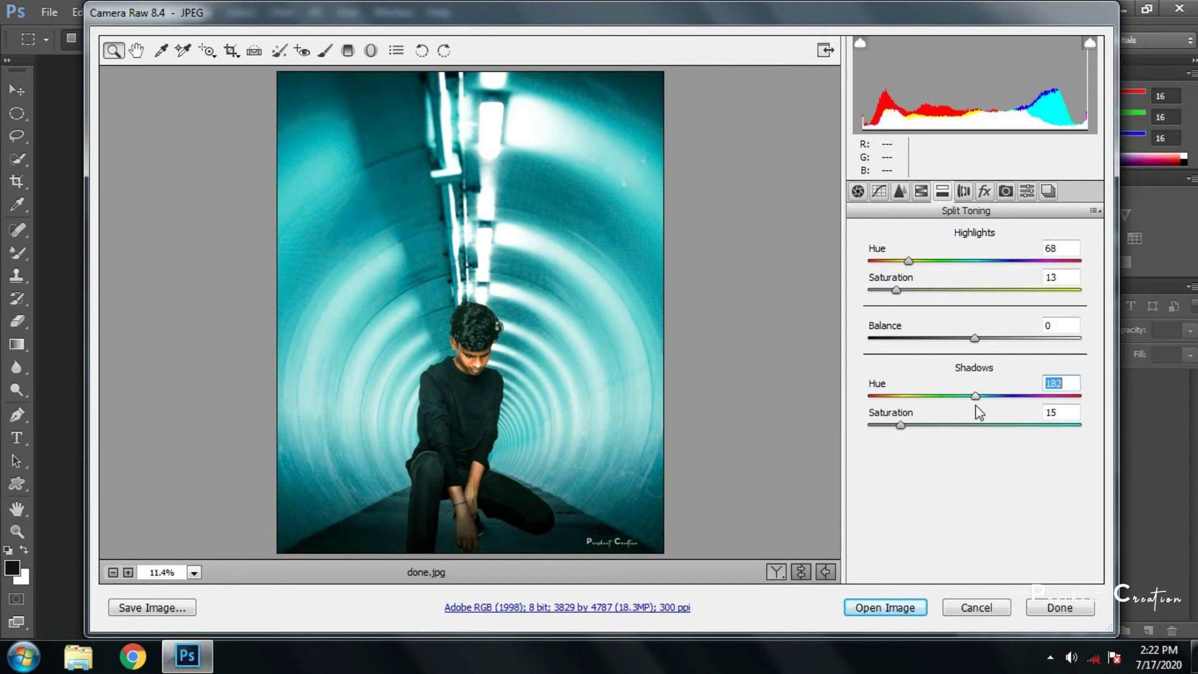
left_click_drag(981, 406, 980, 406)
mouse_move(964, 348)
left_mouse_down()
mouse_move(870, 346)
mouse_move(956, 351)
mouse_move(893, 367)
left_mouse_up()
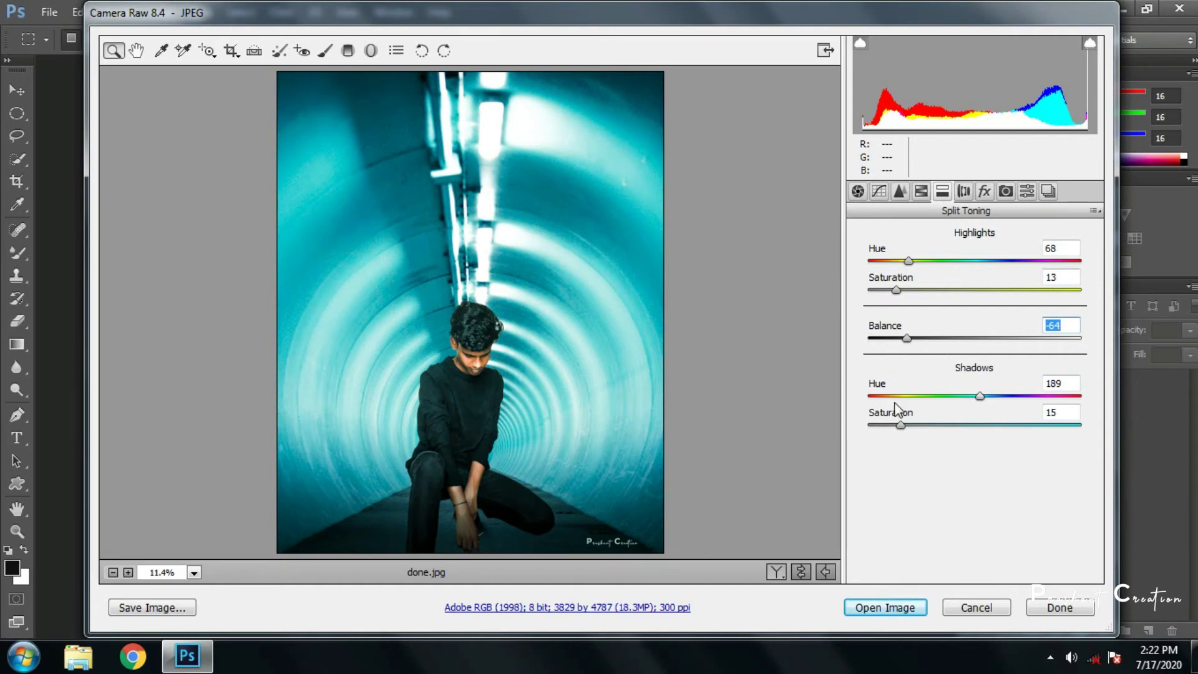
left_click(859, 192)
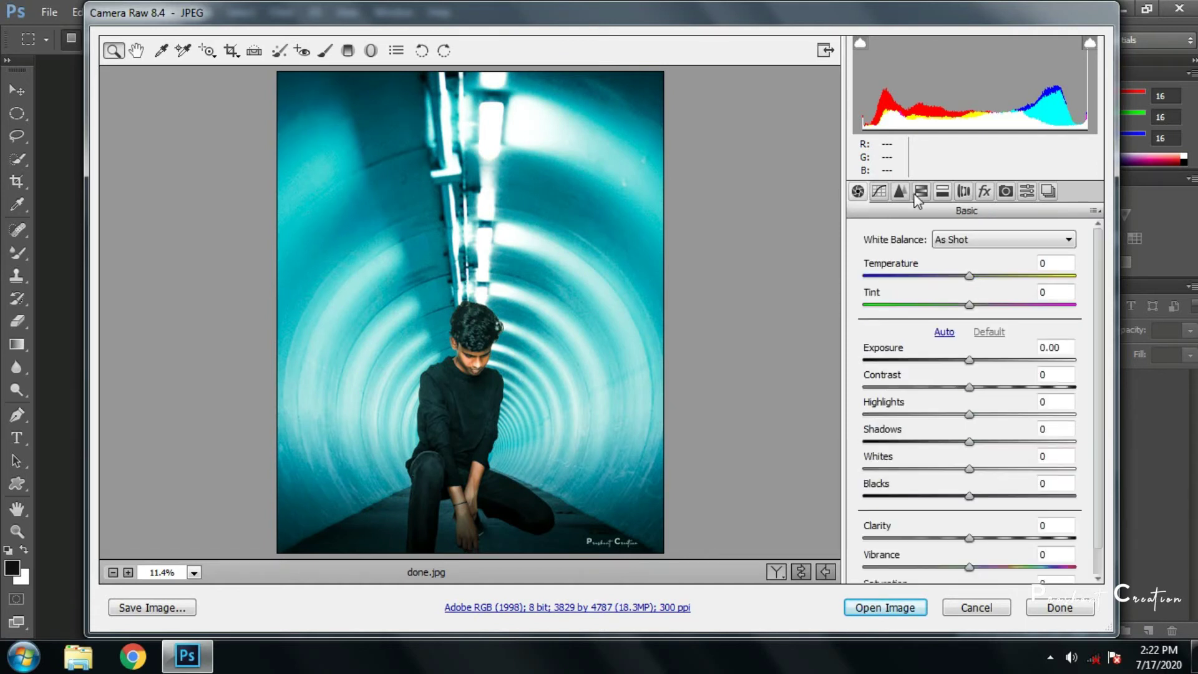
In HSL/Grayscale, give the Blues saturation +17, hue -13 and luminance -7.
left_click(938, 191)
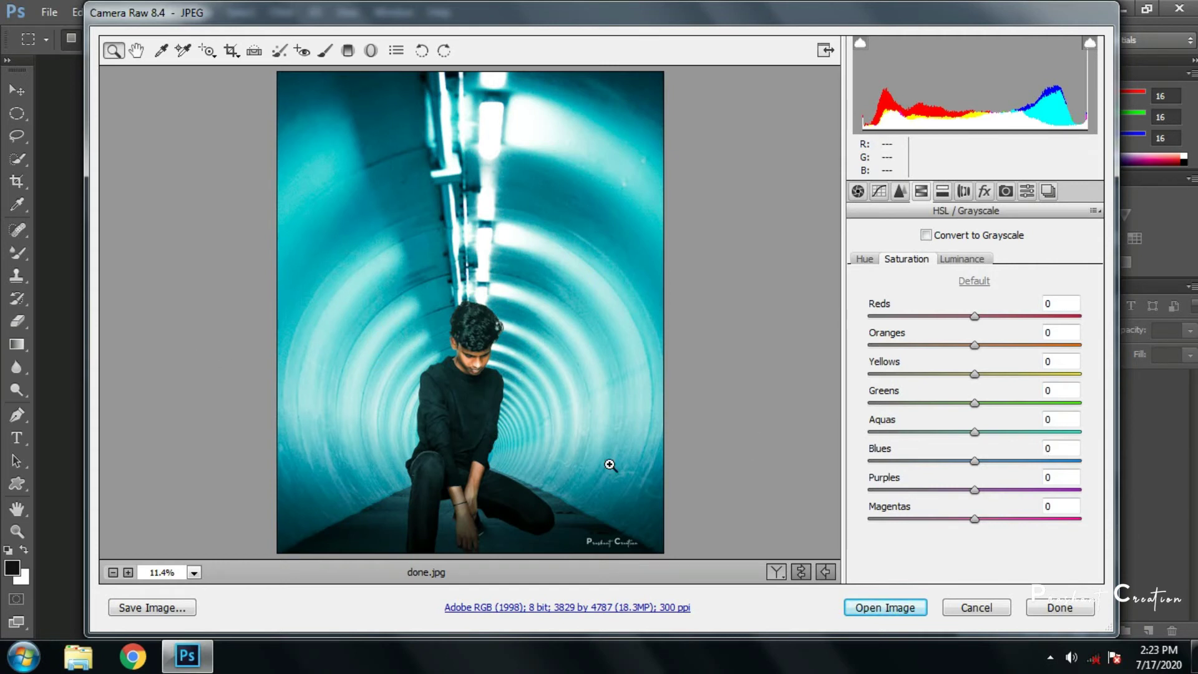
mouse_move(974, 460)
left_mouse_down()
mouse_move(952, 461)
mouse_move(997, 486)
left_mouse_up()
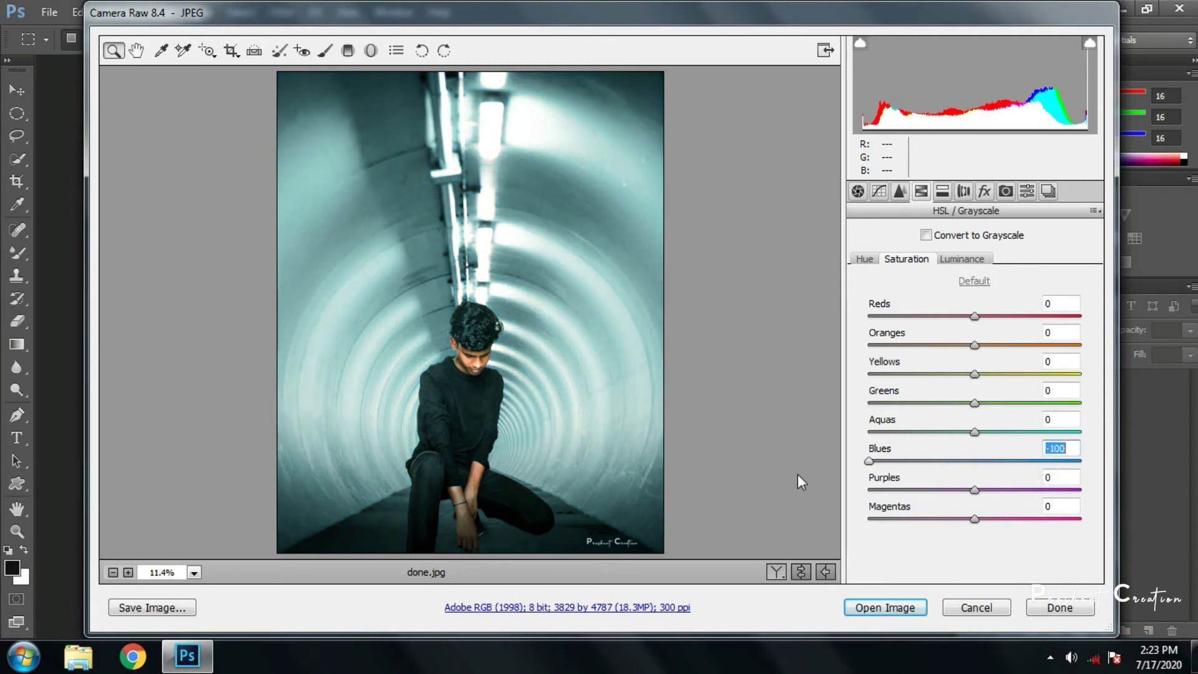
left_click_drag(994, 481, 988, 481)
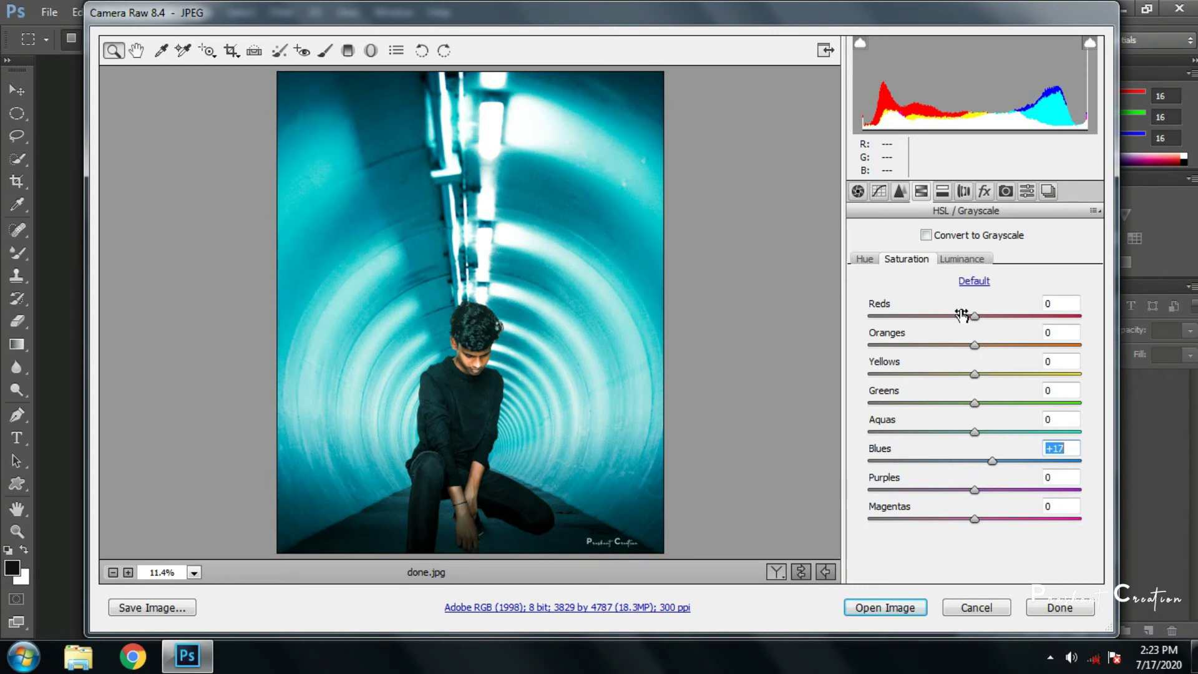
left_click(865, 258)
left_click(960, 461)
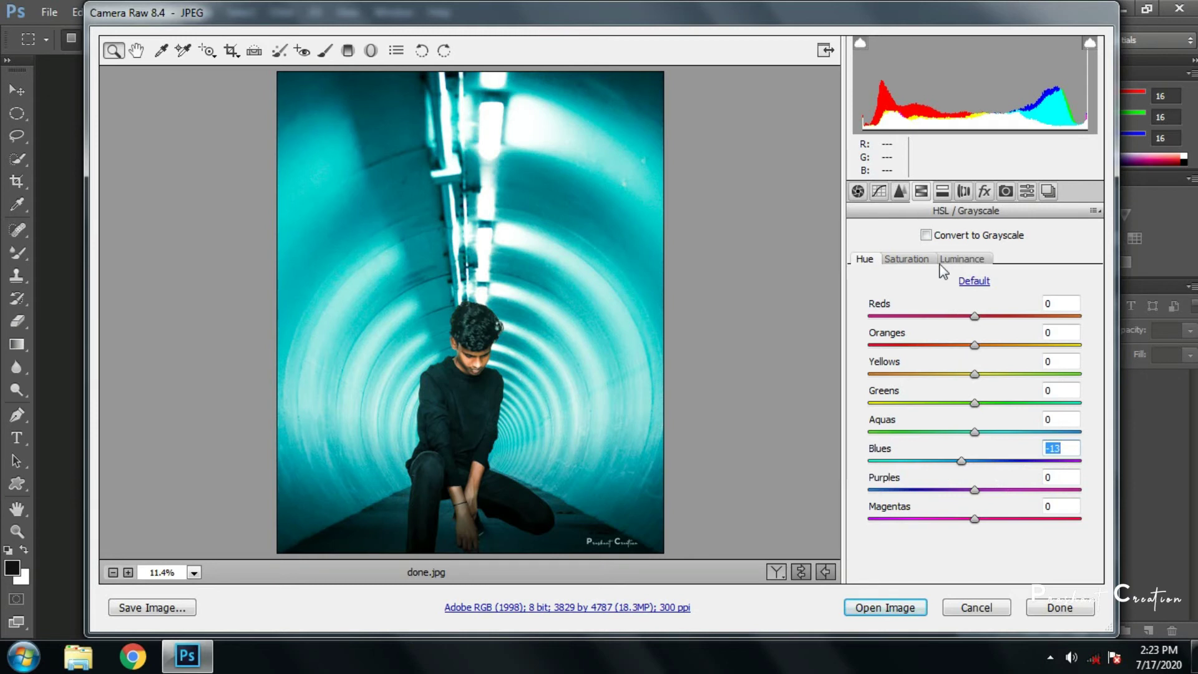
left_click(958, 259)
left_click(968, 461)
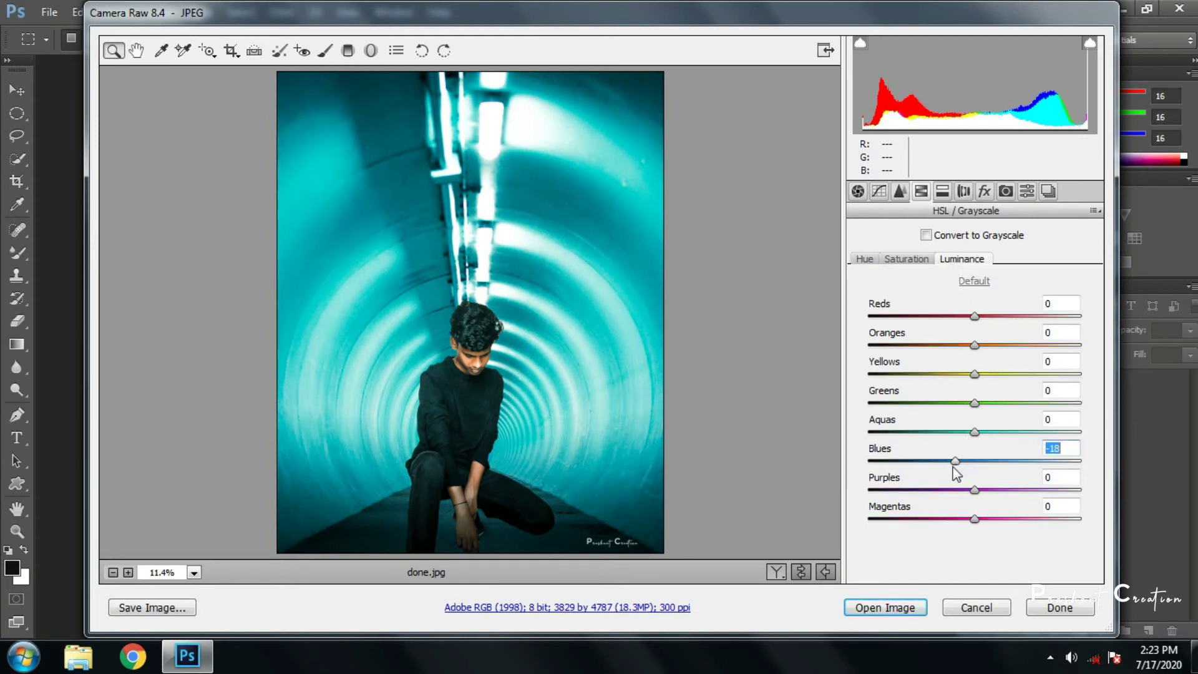
left_click(965, 460)
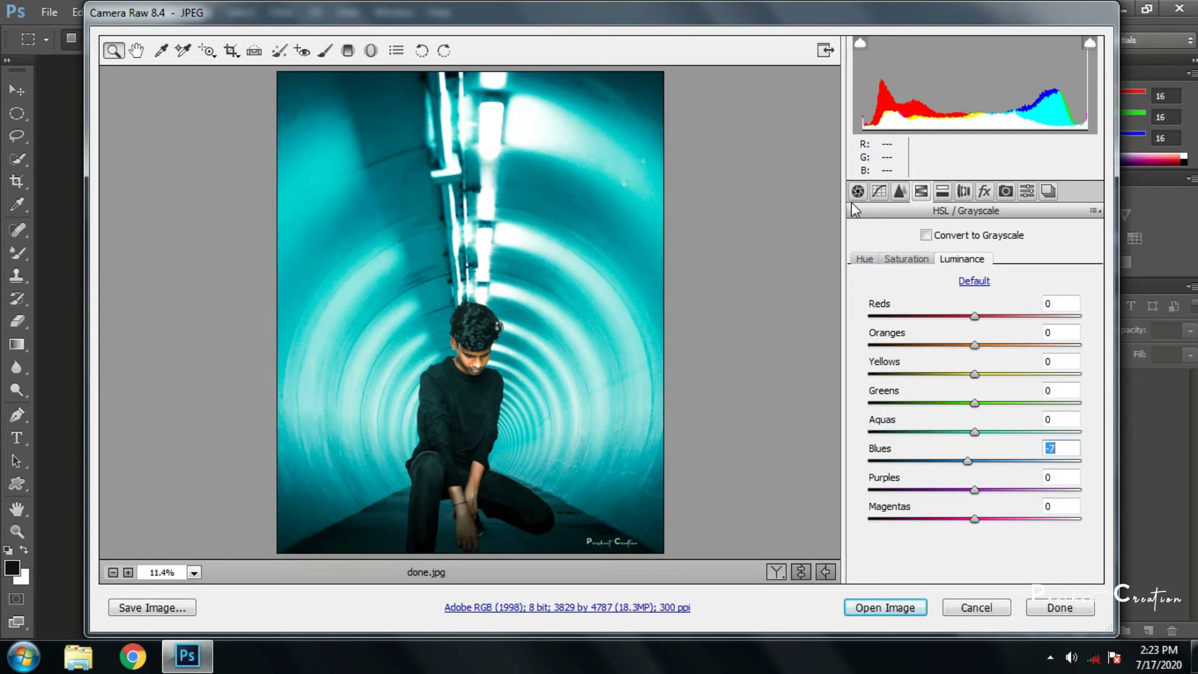
key("ctrl+alt+1")
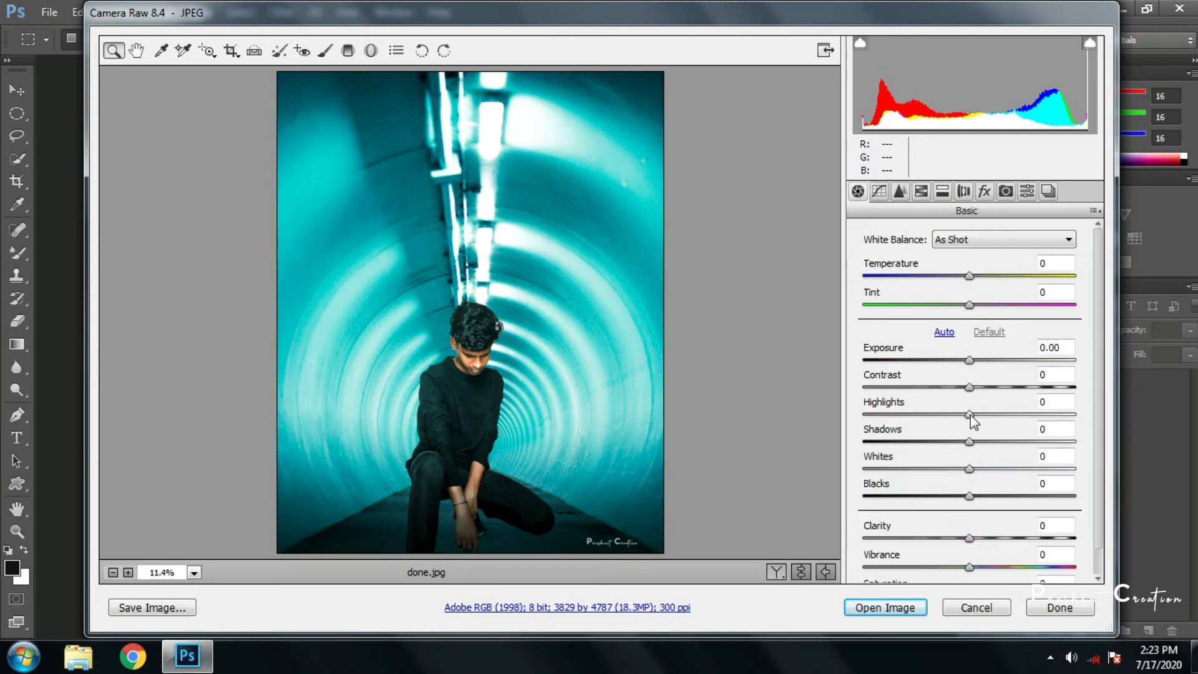
Set Contrast to +7 and Temperature to -10, then open the image in Photoshop.
left_click(977, 388)
left_click(964, 276)
left_click_drag(963, 275, 960, 280)
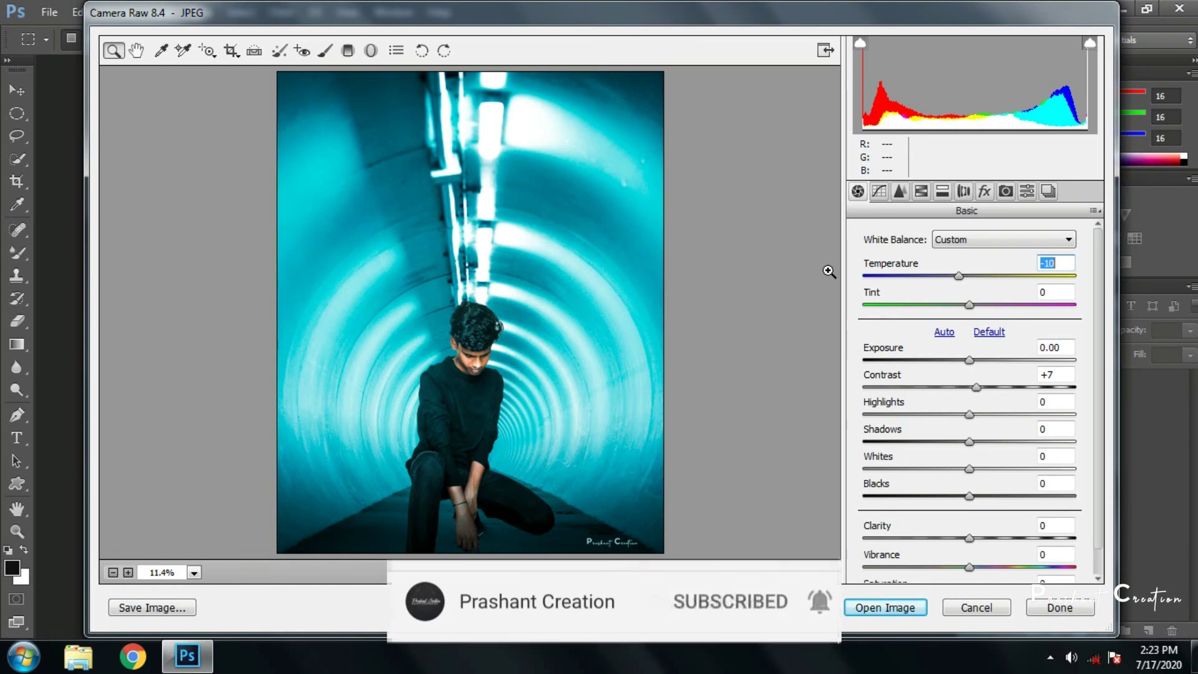
left_click(886, 608)
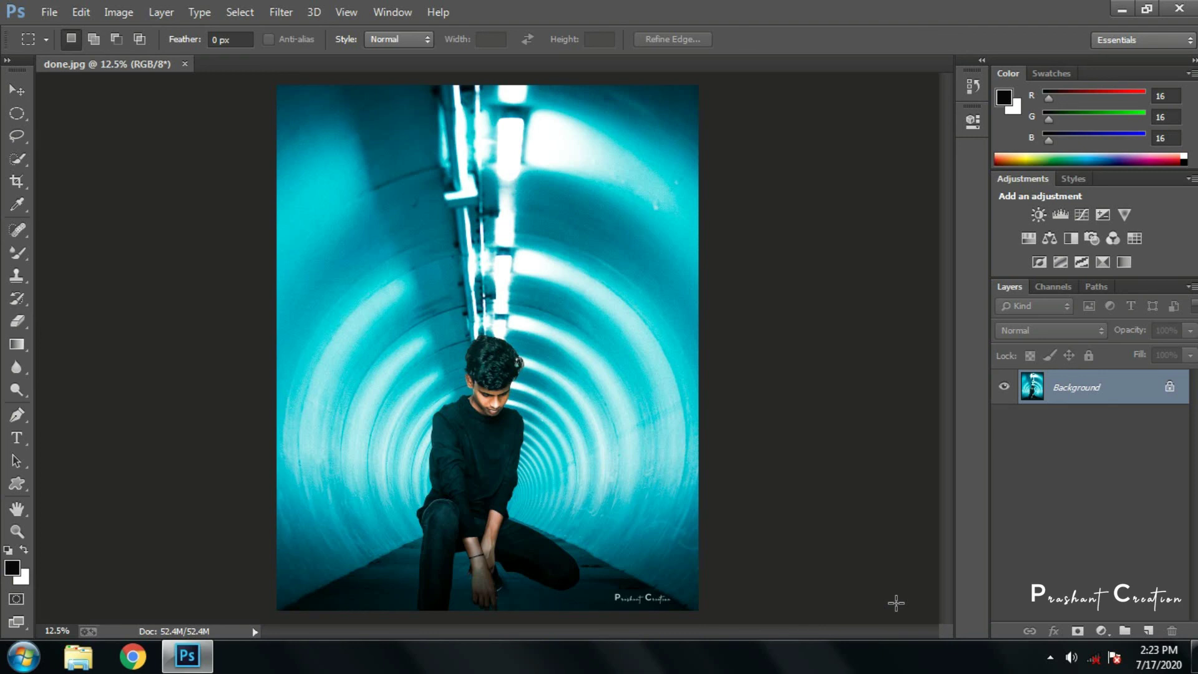
Minimize Photoshop to reveal the Windows desktop.
left_click(1123, 6)
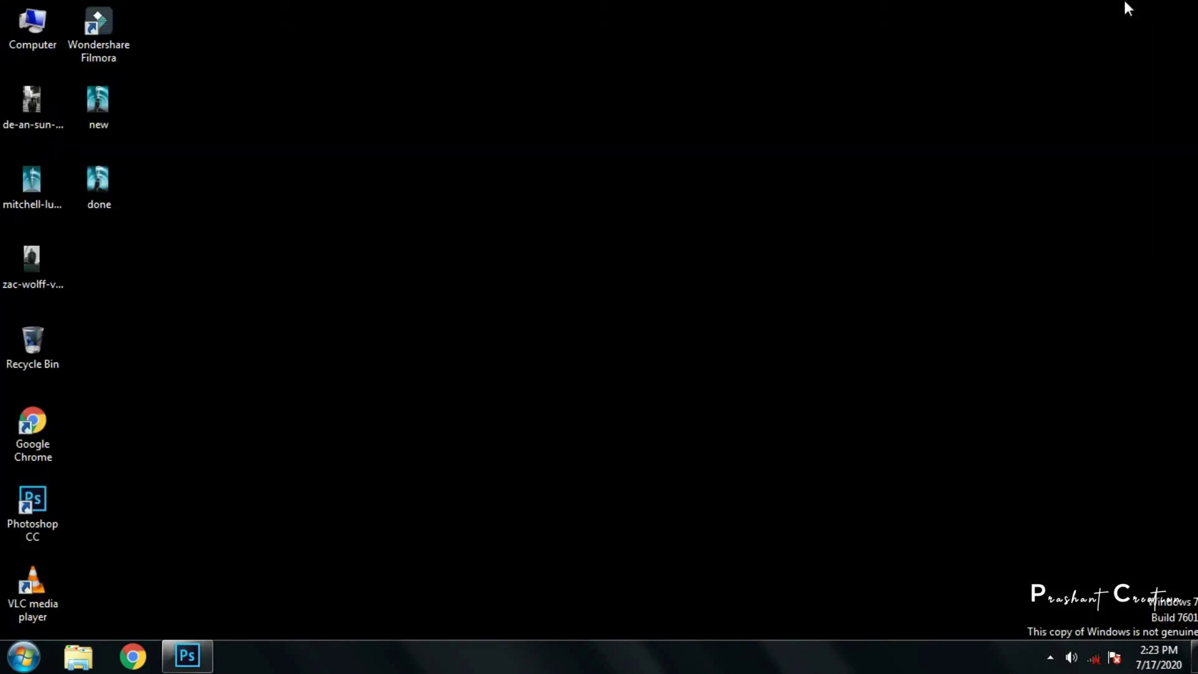